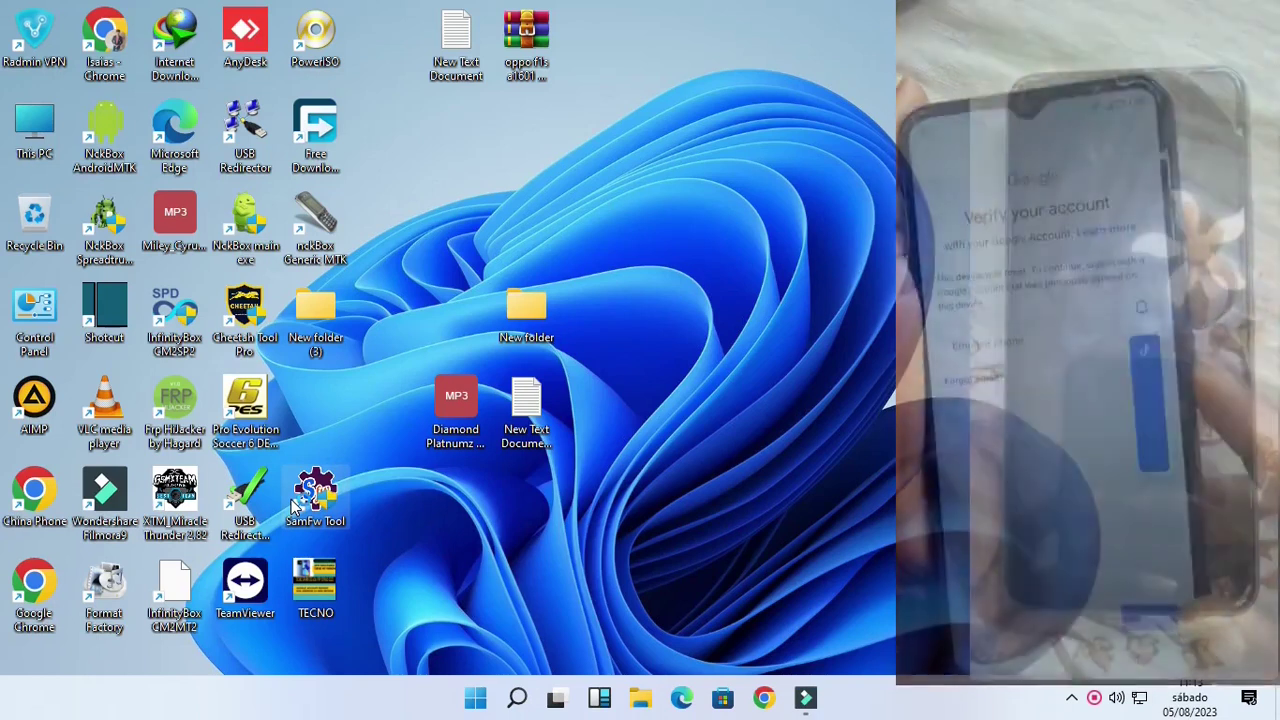
# Step: Launch SamFw Tool and show the Android FRP removal methods
pyautogui.doubleClick(315, 495)
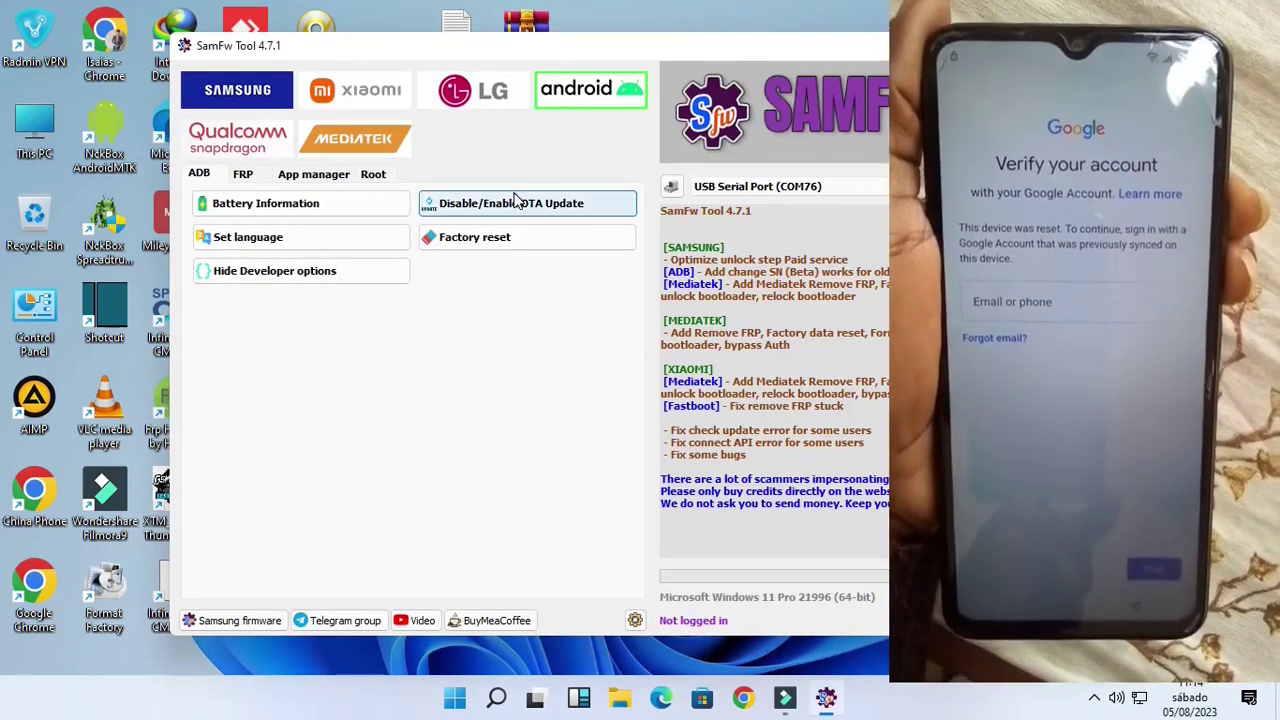
pyautogui.click(242, 174)
pyautogui.click(266, 237)
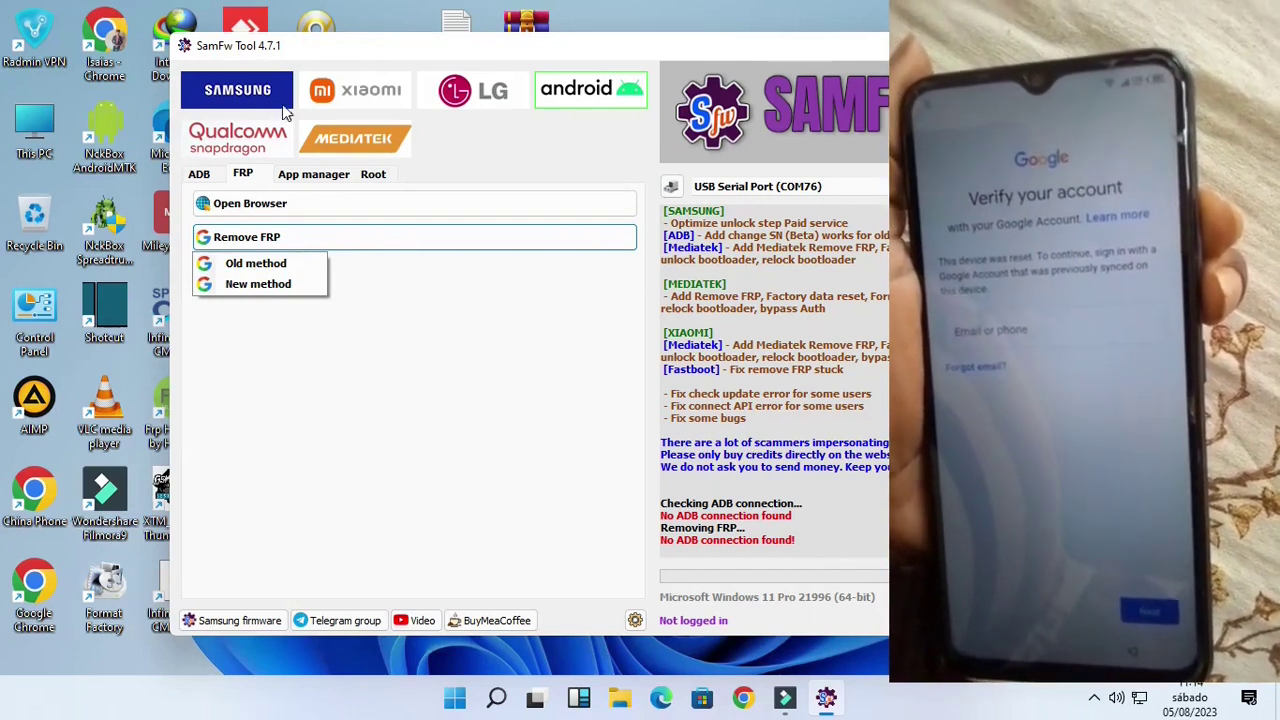
# Step: Pick an FRP removal method to start removing FRP from the itel phone
pyautogui.click(255, 263)
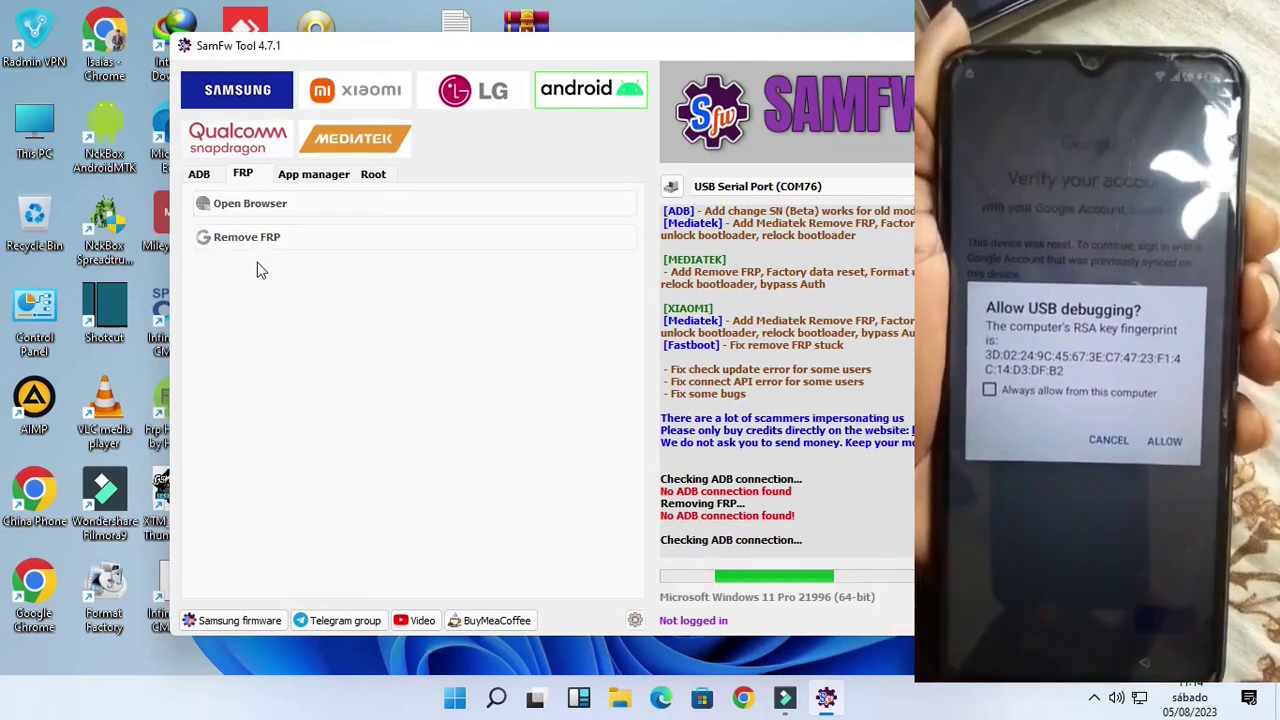